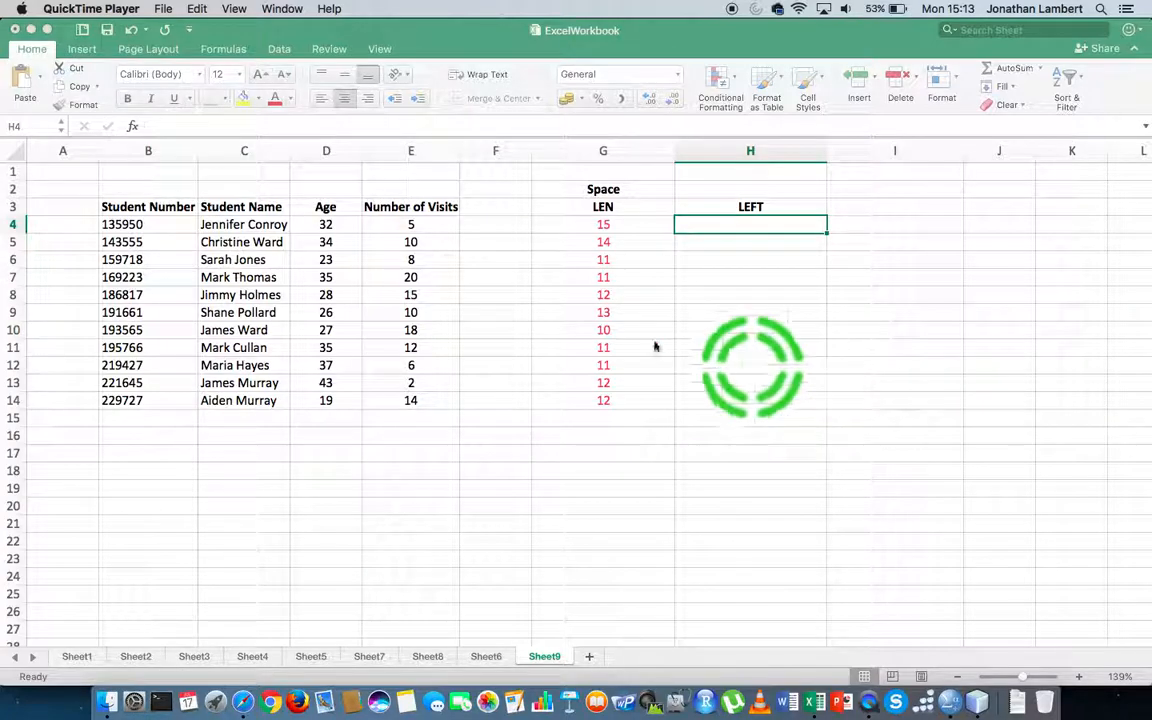
- Enter =LEFT(C4, 3) in cell H4, and try character counts of 1 and 10 in the same formula
left_click(234, 230)
left_click(234, 228)
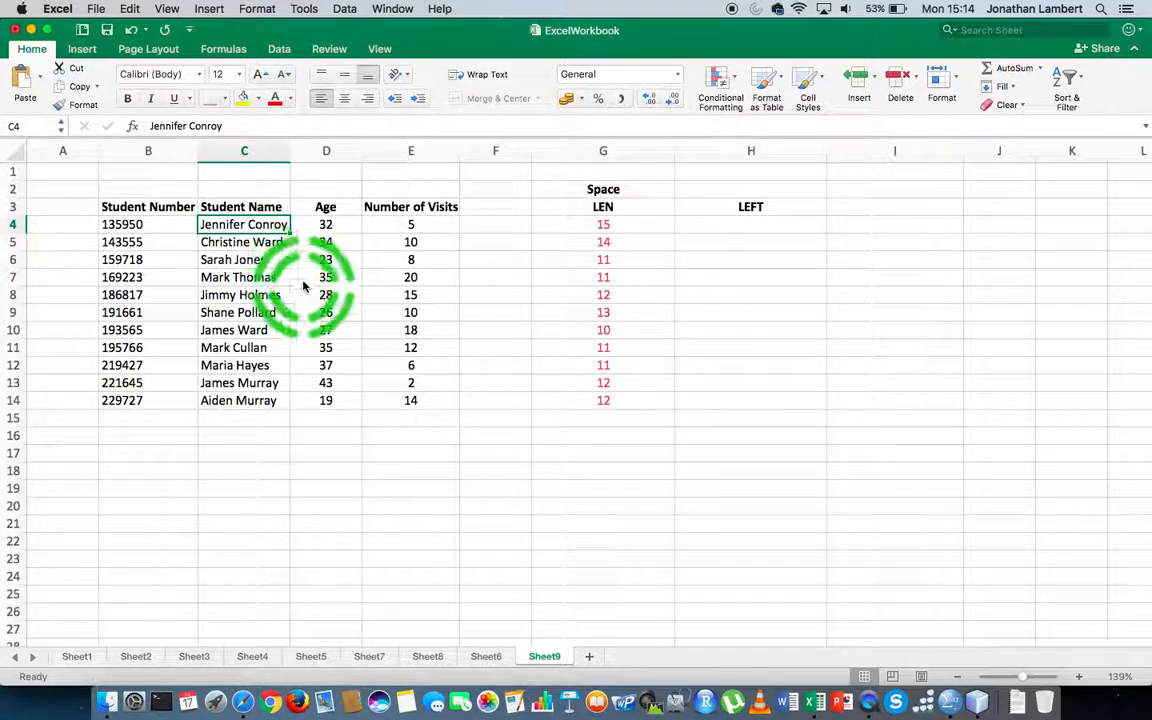
left_click(738, 229)
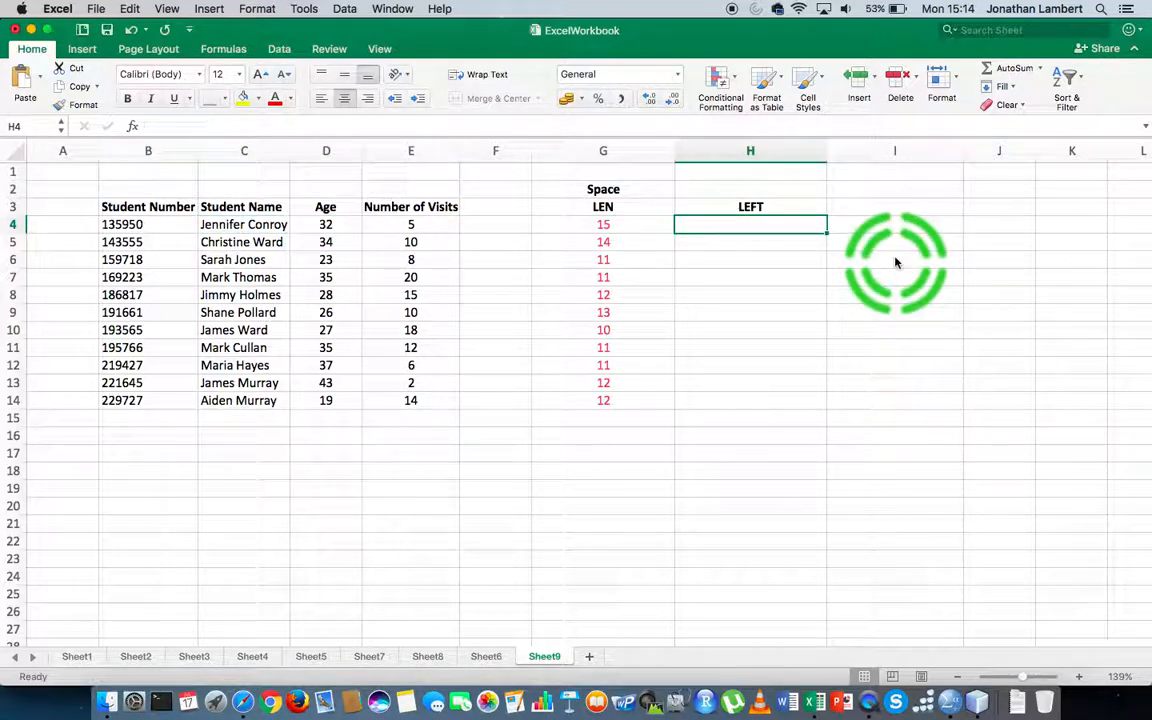
type("=")
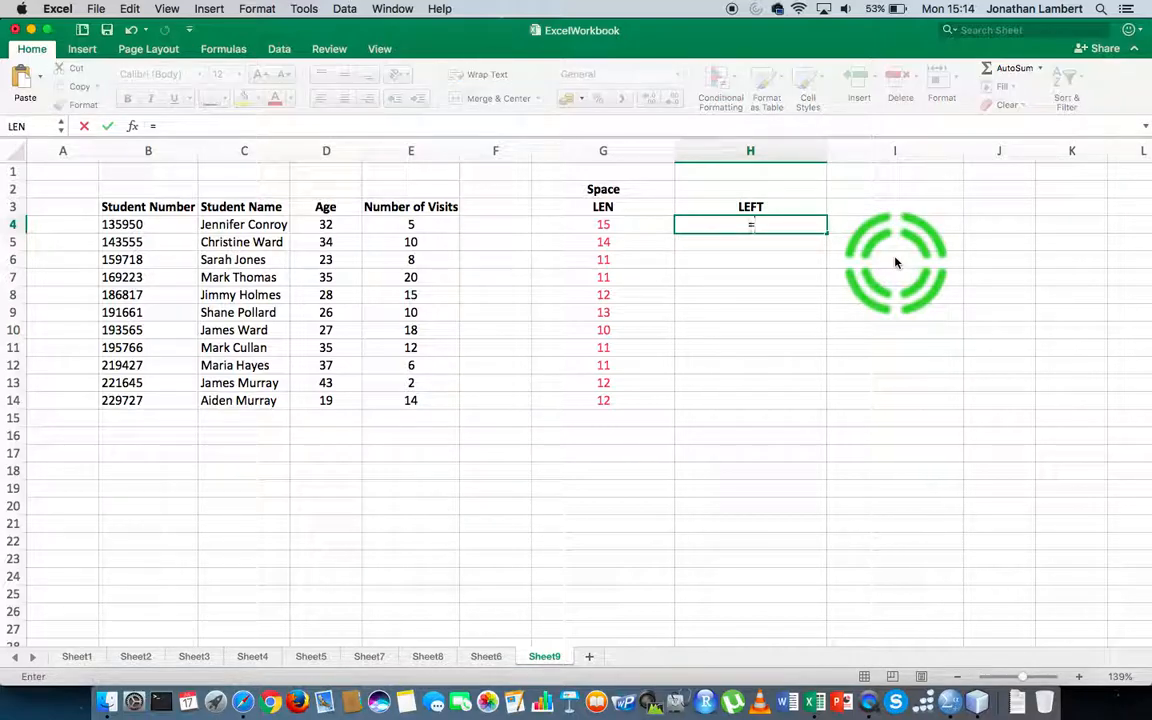
type("LEFT(")
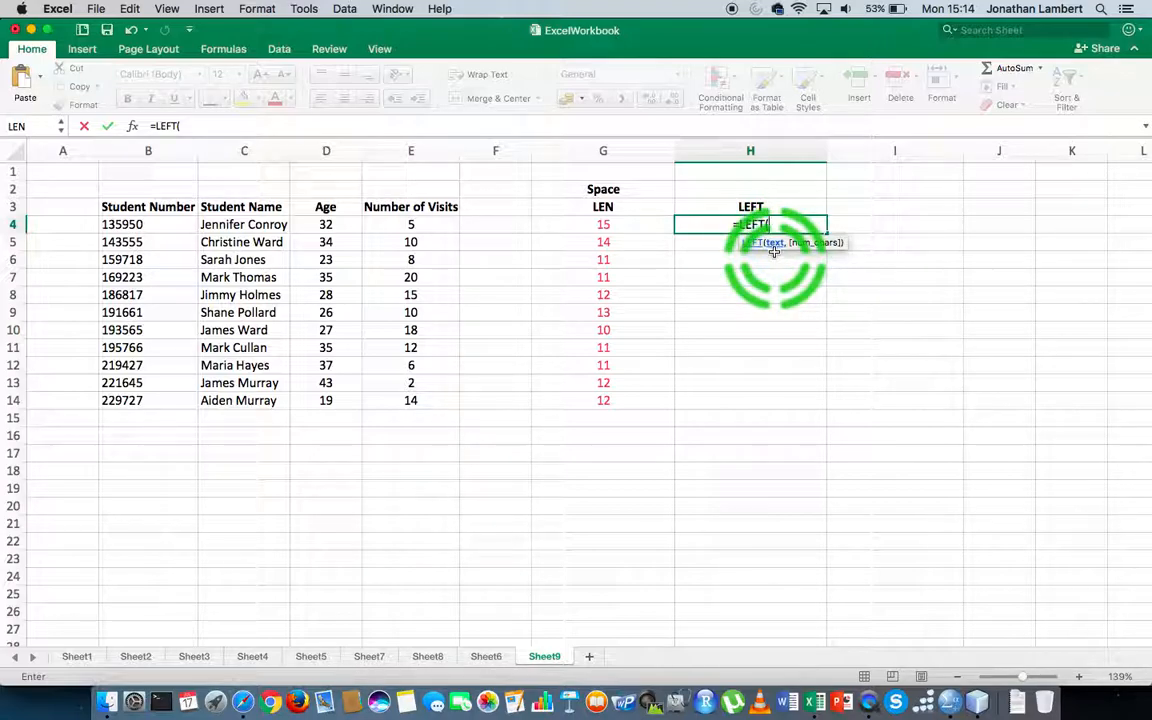
left_click(252, 226)
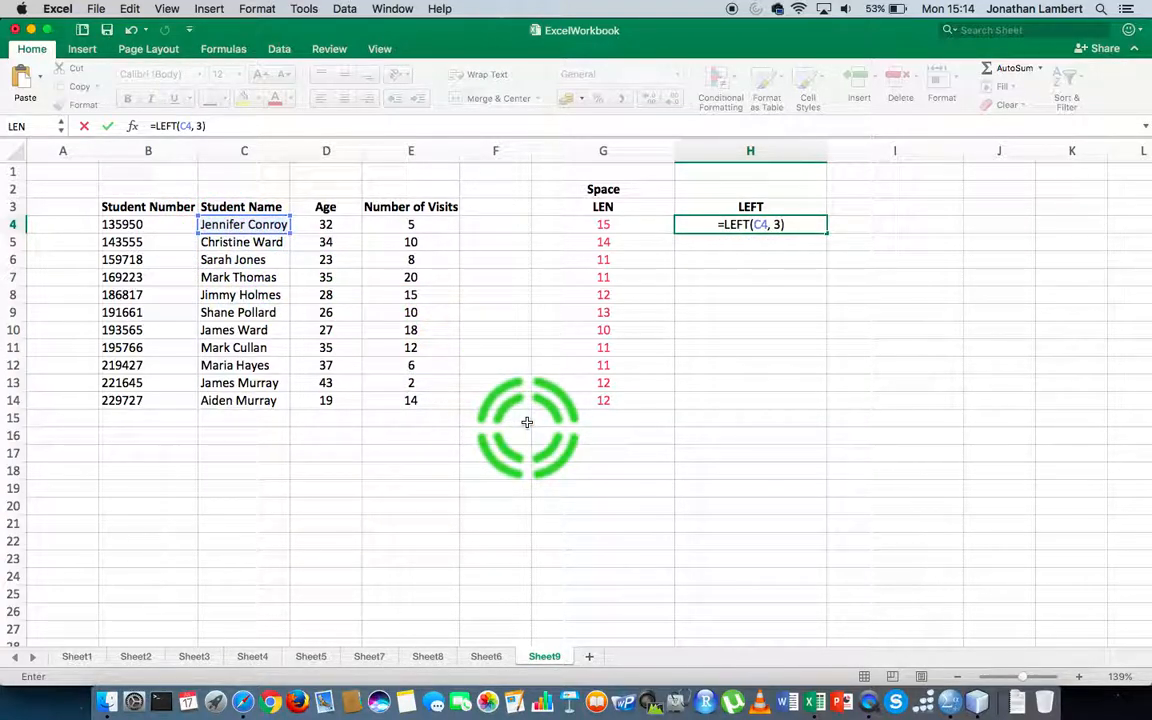
key("Return")
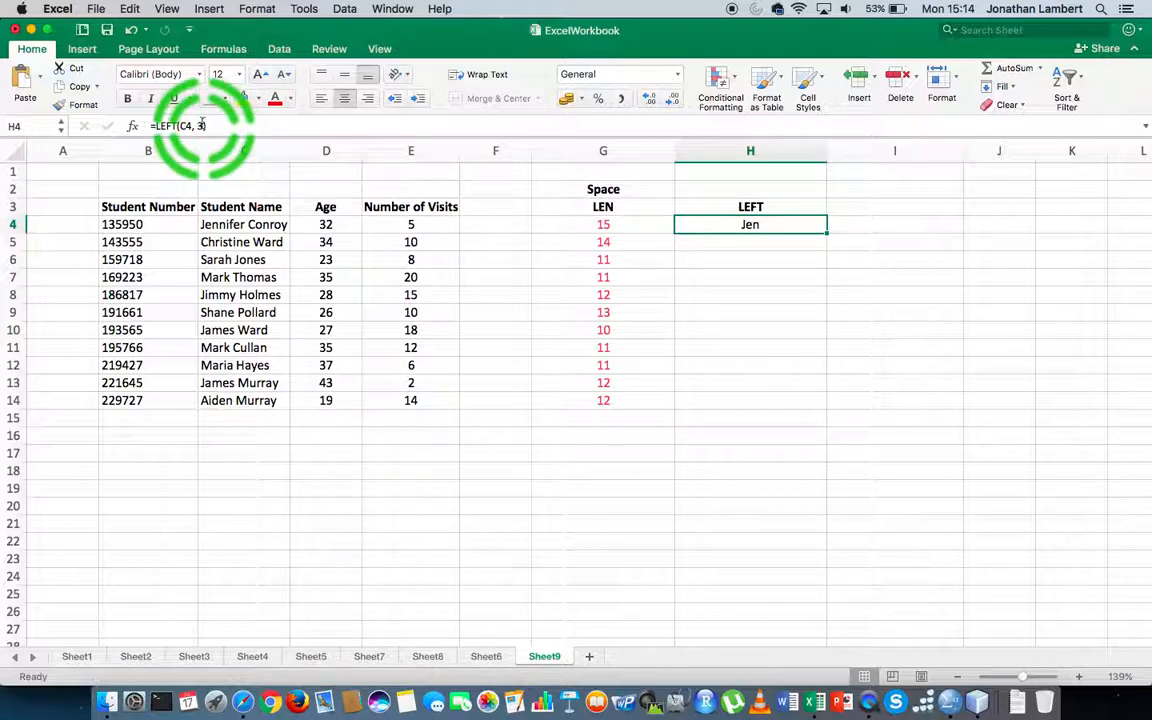
left_click(201, 122)
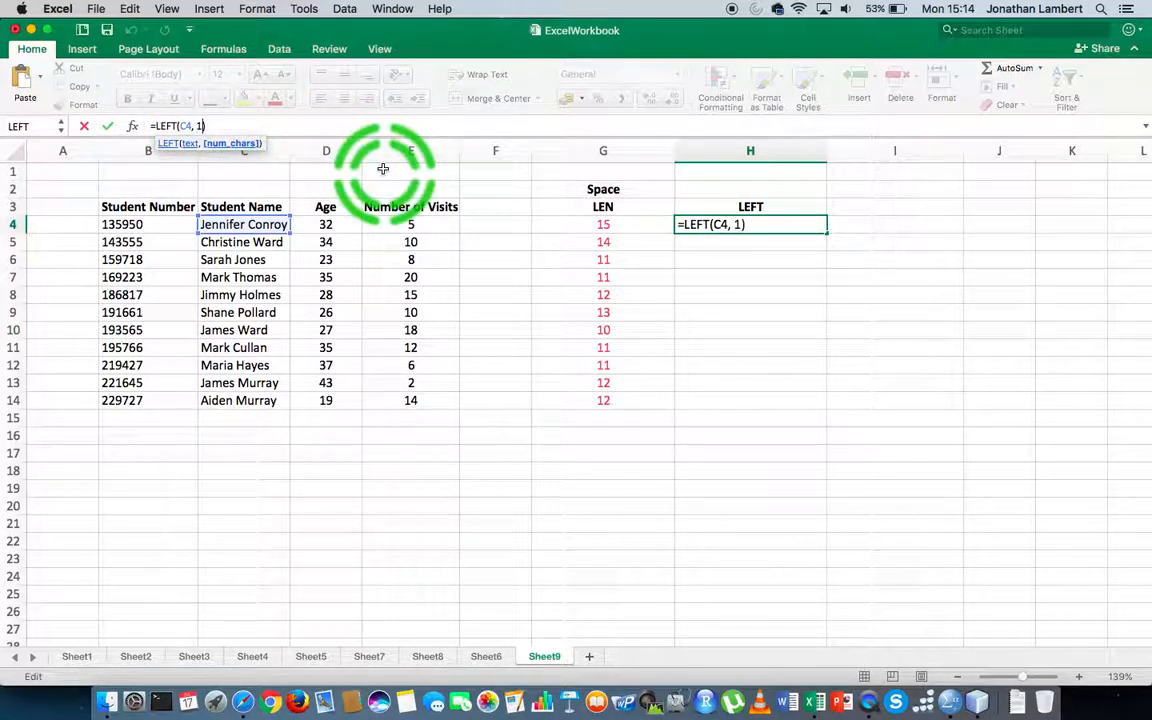
key("Return")
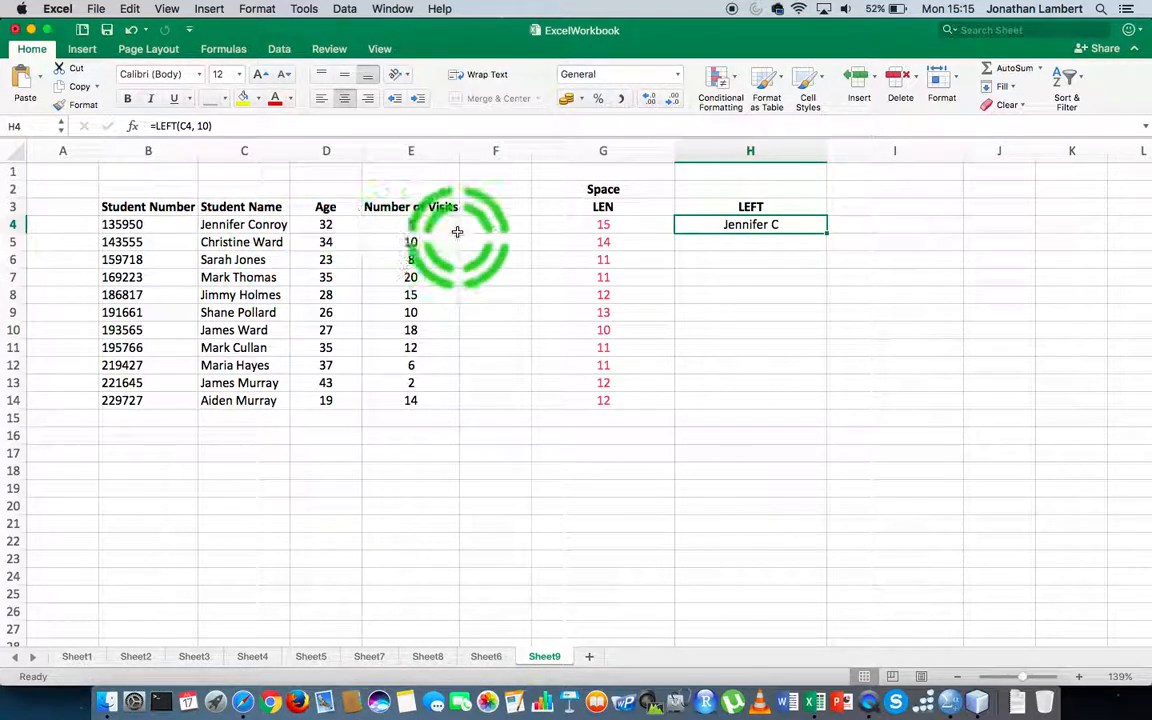
- Clear the LEN column's contents in G3:G14 and enter FIND as the heading in G3
left_click(605, 208)
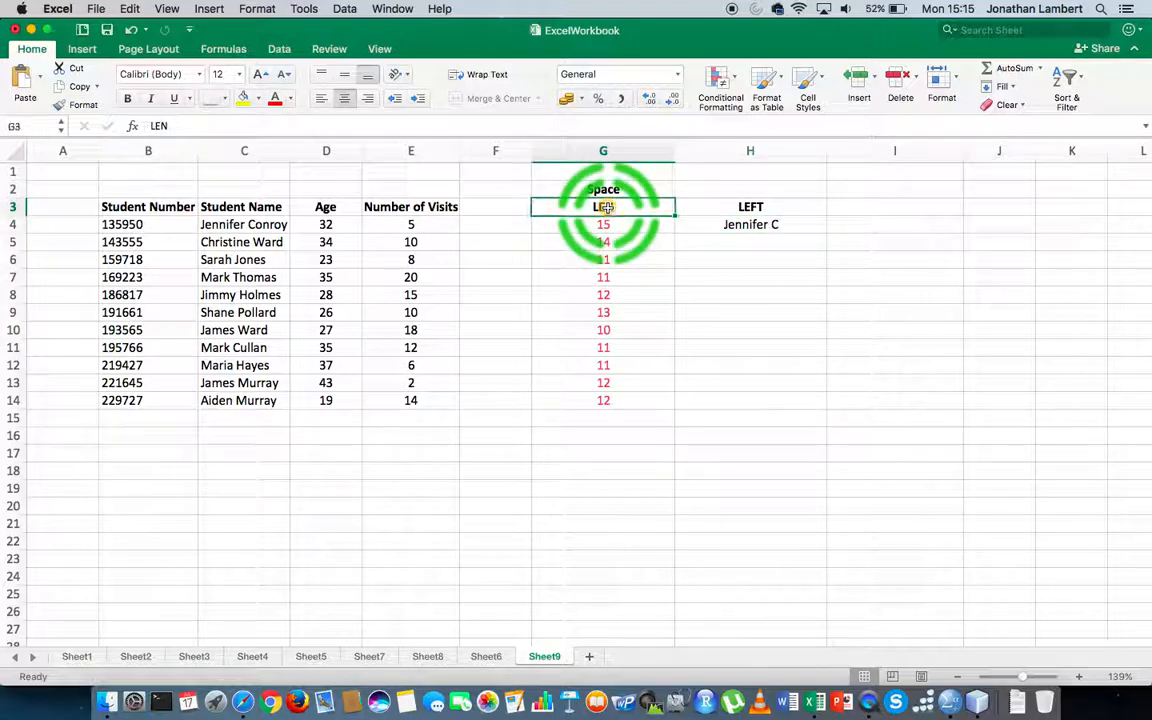
key("ctrl+shift+Down")
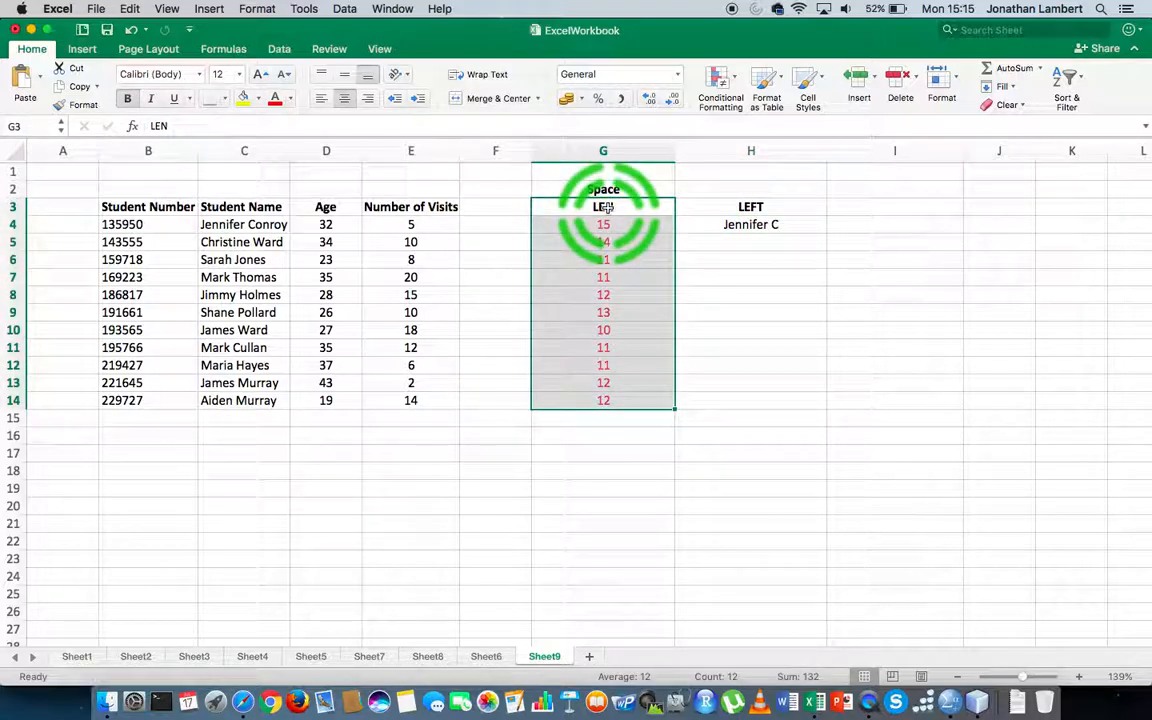
right_click(618, 258)
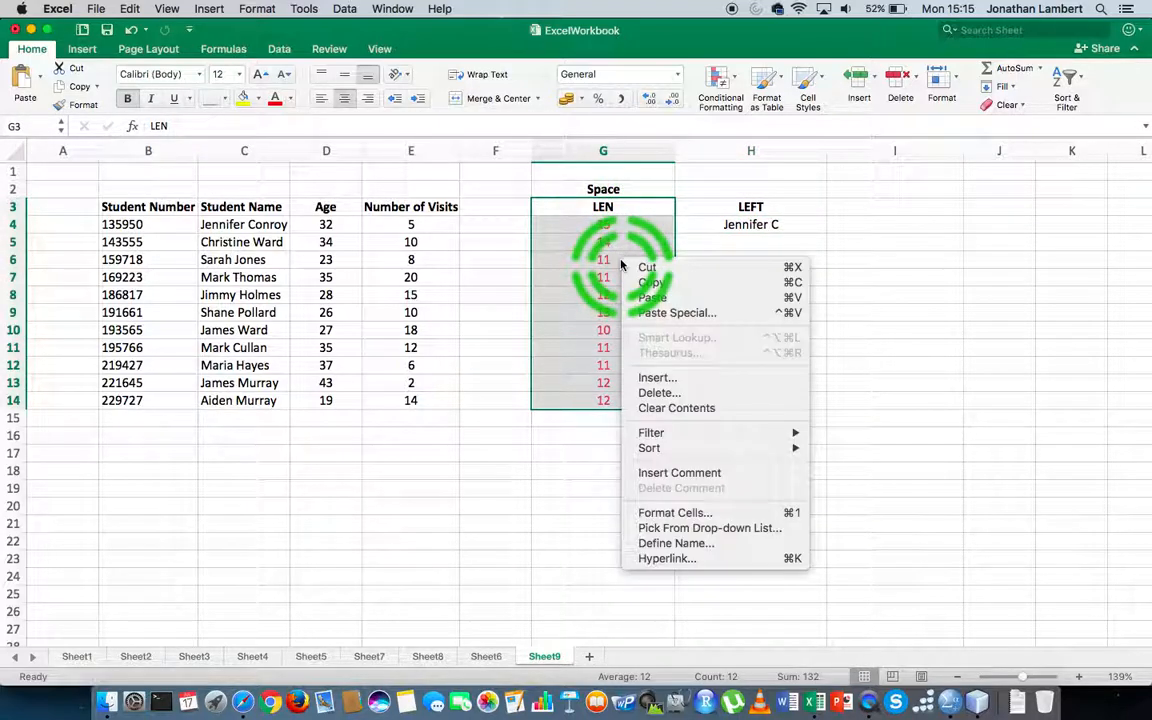
left_click(663, 410)
left_click(601, 209)
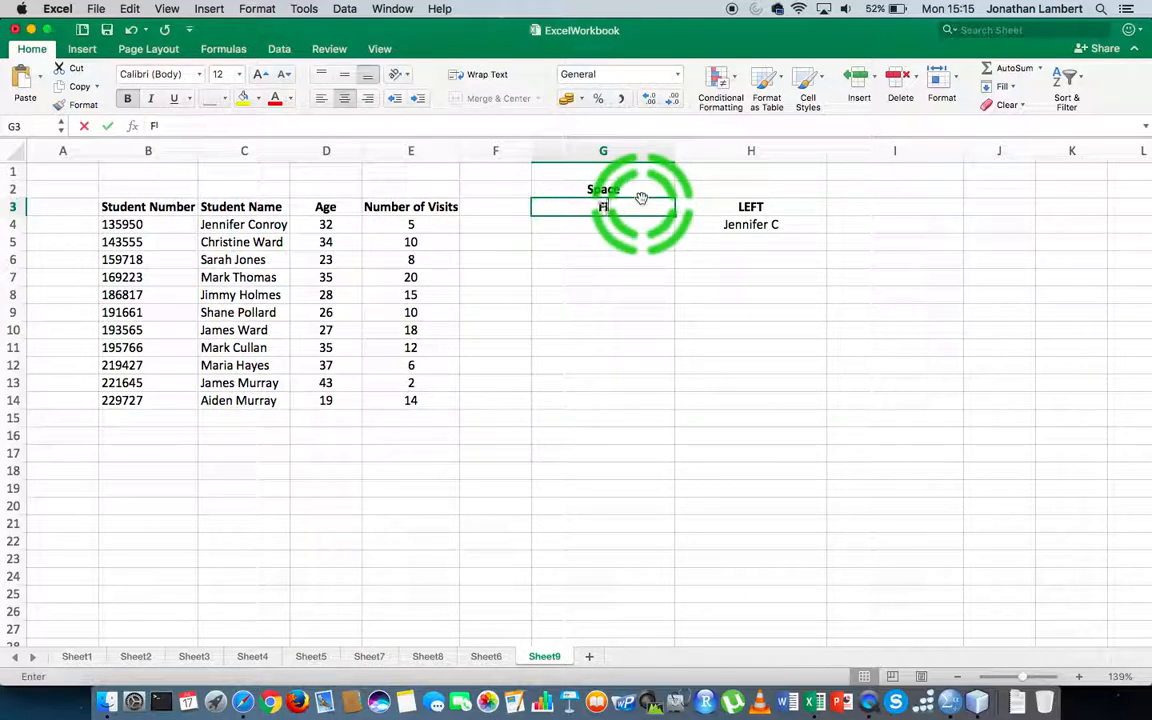
key("Return")
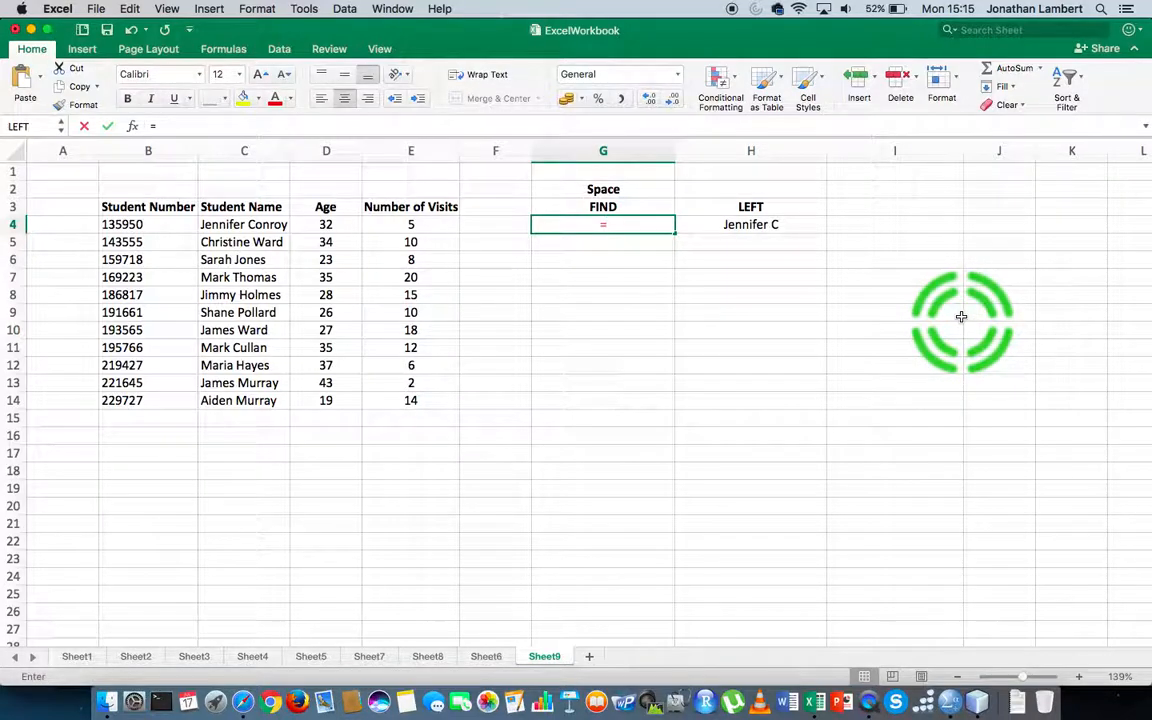
- Enter =FIND(" ", C4) in cell G4 and fill the formula down through G14
type("=FIND")
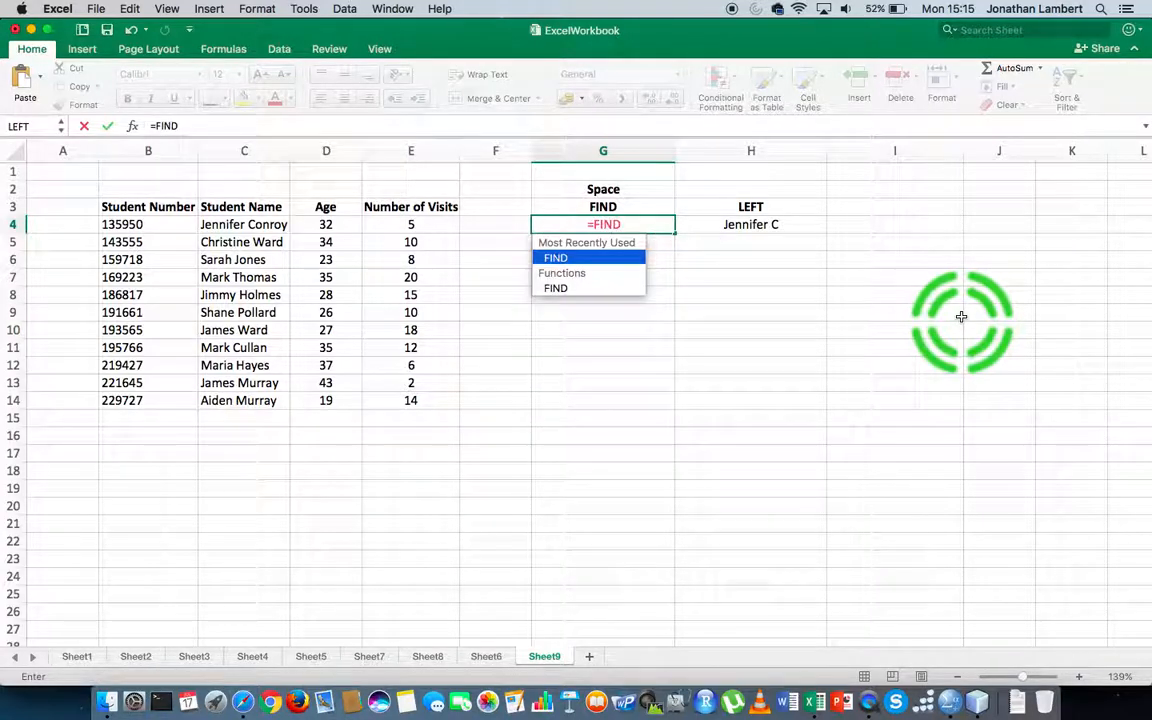
key("Tab")
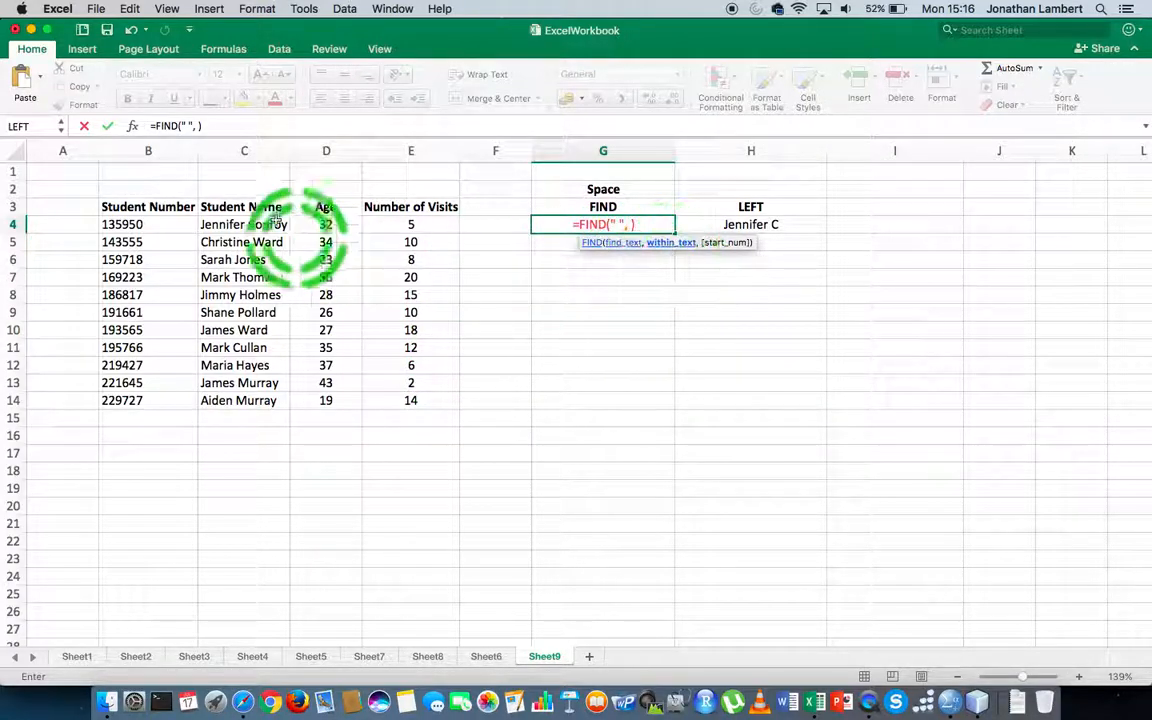
left_click(247, 222)
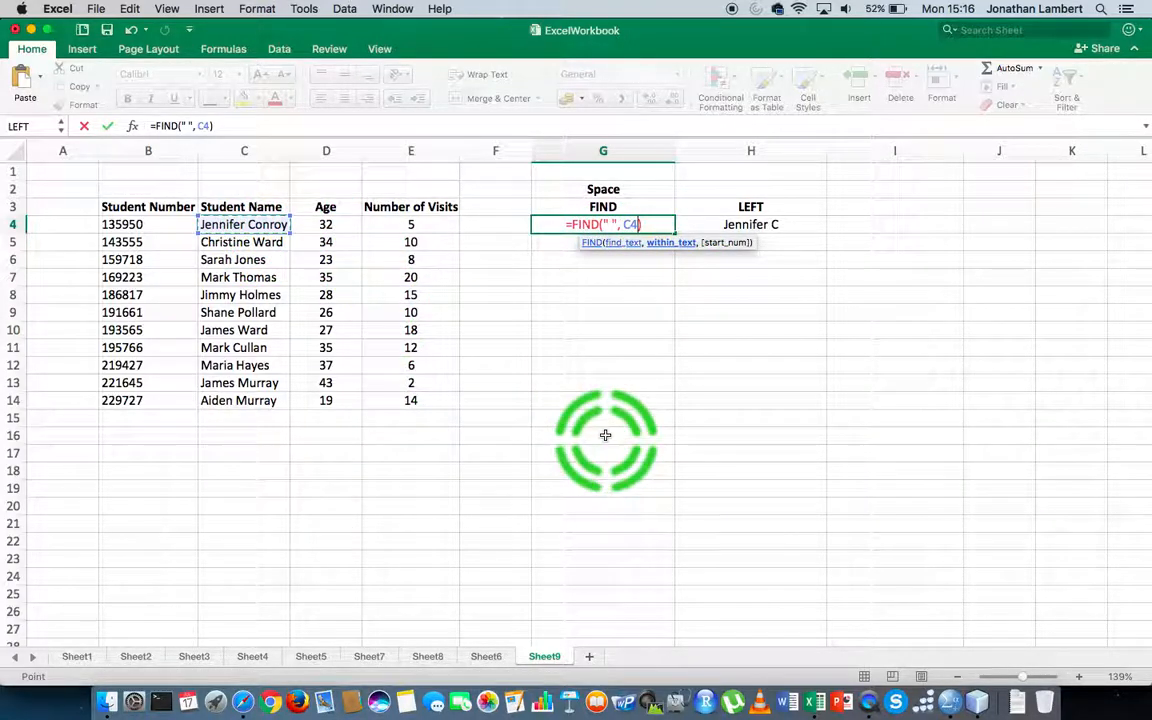
key("Return")
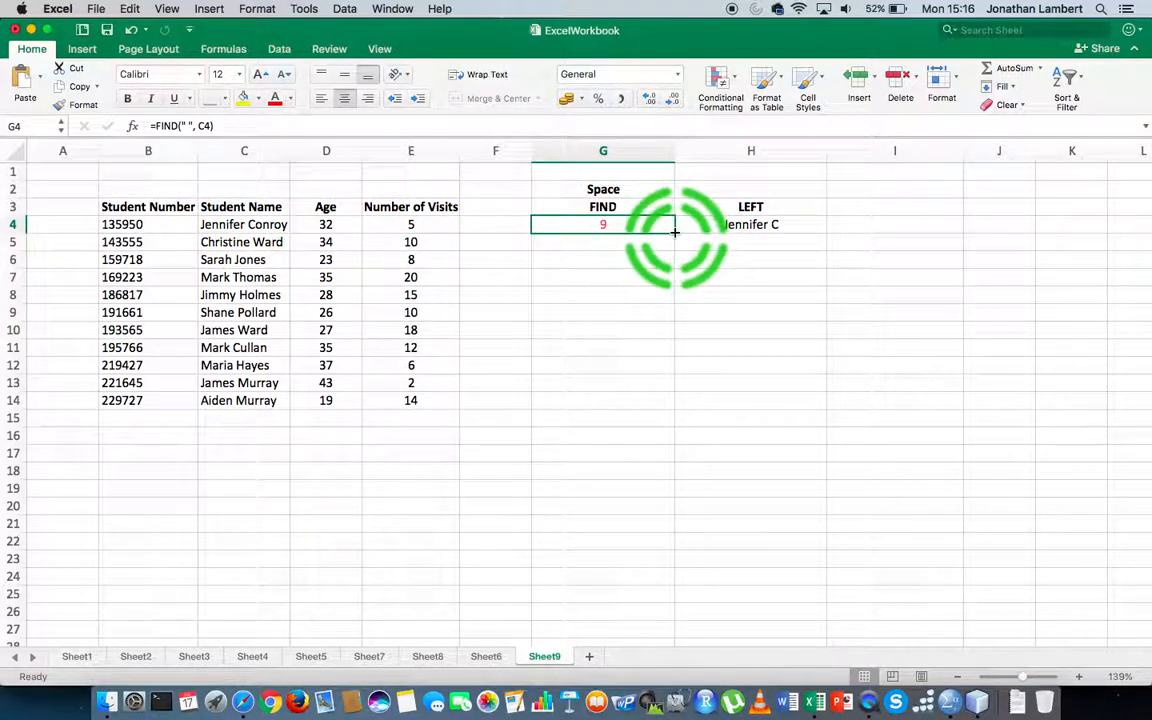
left_click_drag(675, 232, 667, 407)
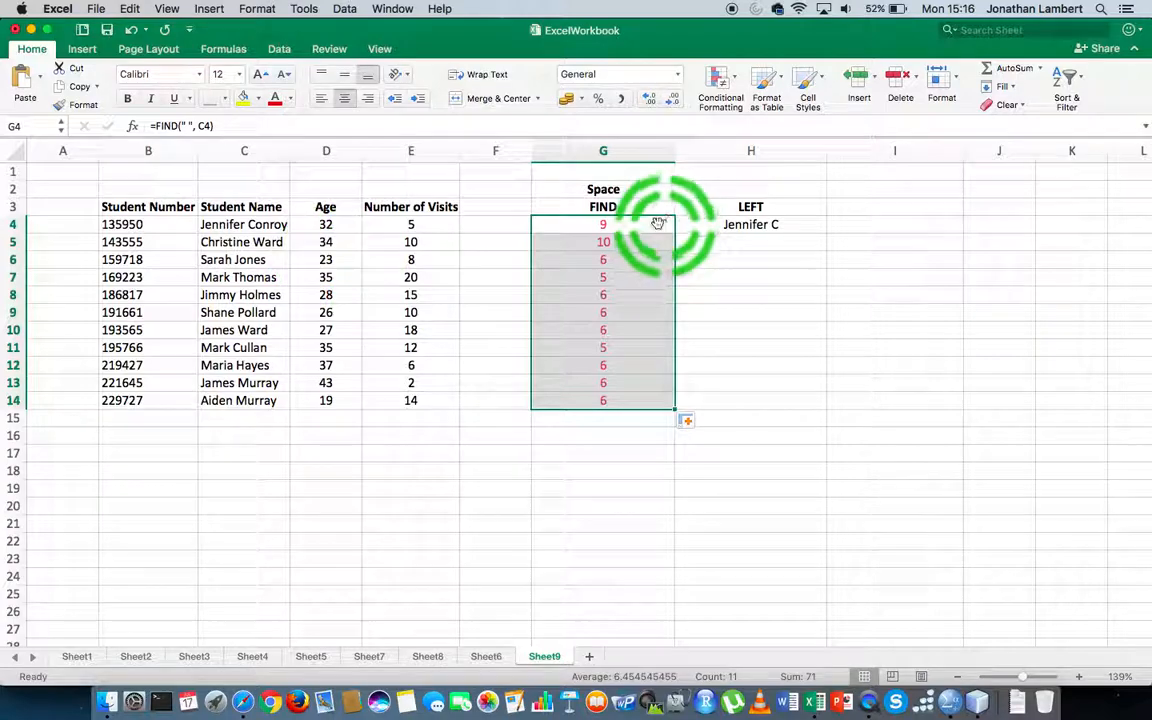
- Compare the FIND results in rows 5 to 8 with the space positions in the student names
left_click(630, 241)
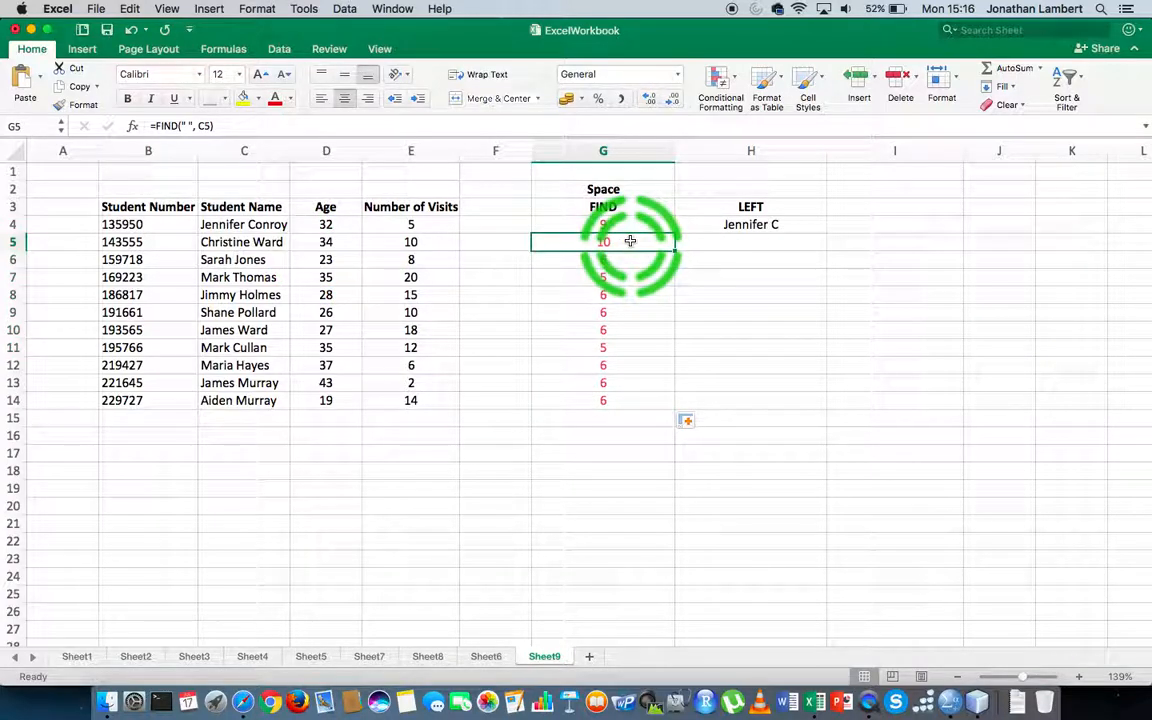
left_click(262, 243)
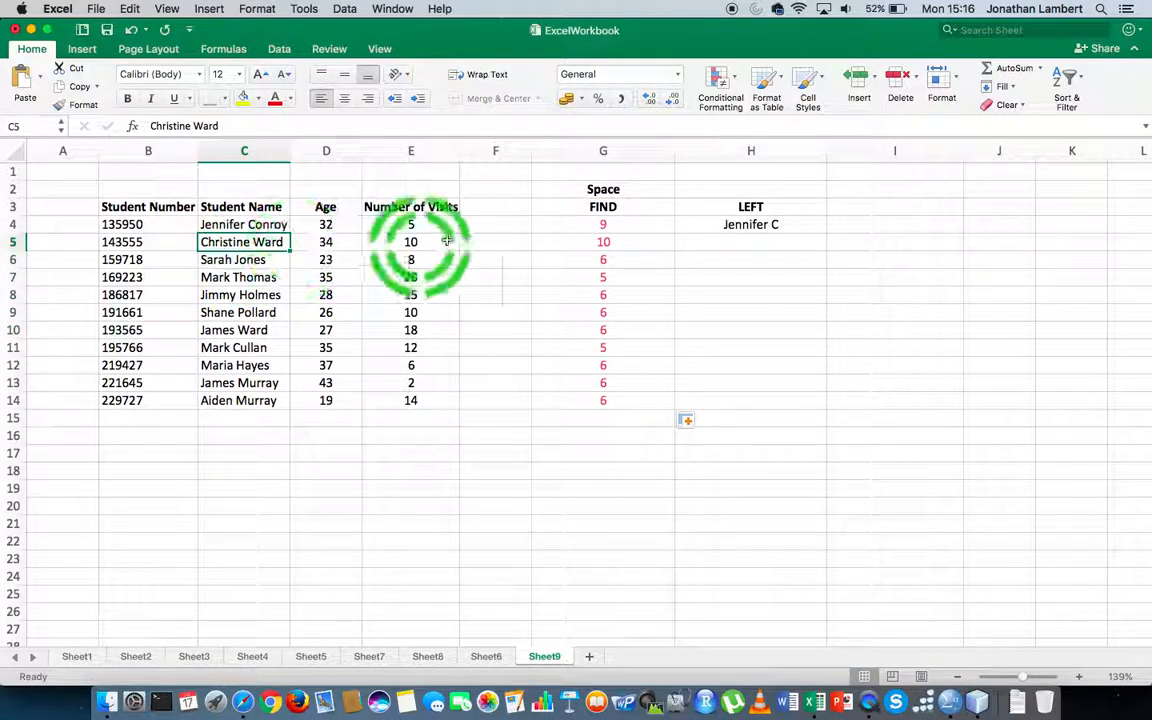
left_click(617, 244)
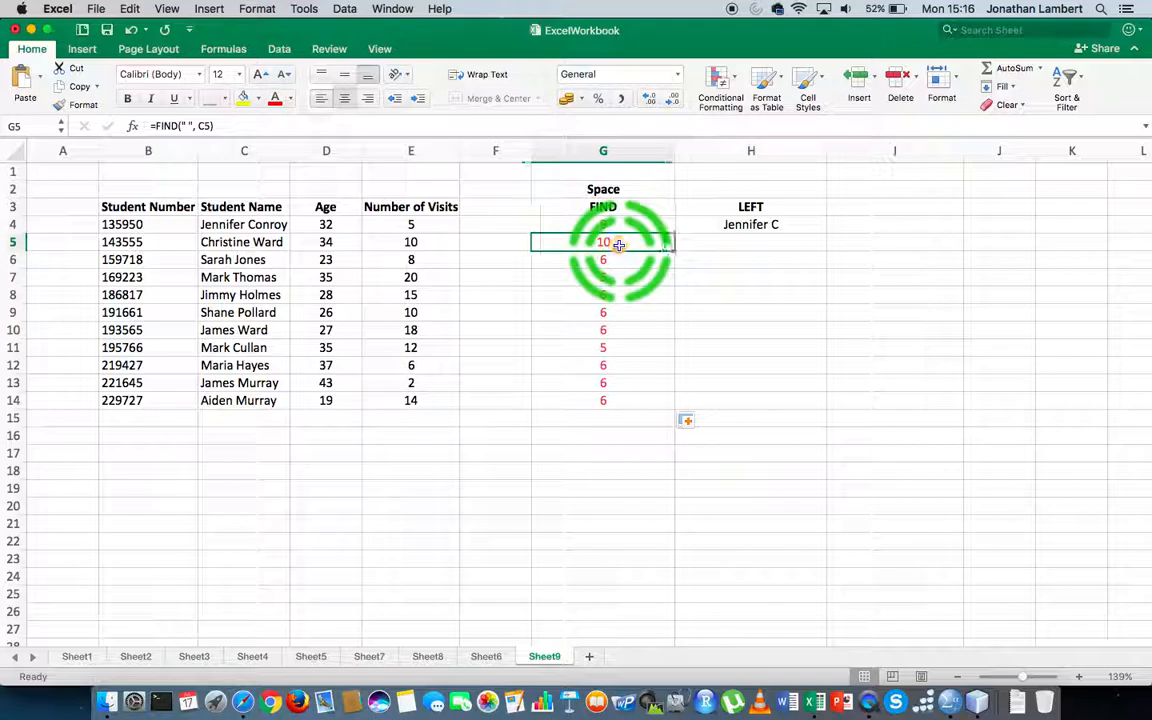
left_click(257, 259)
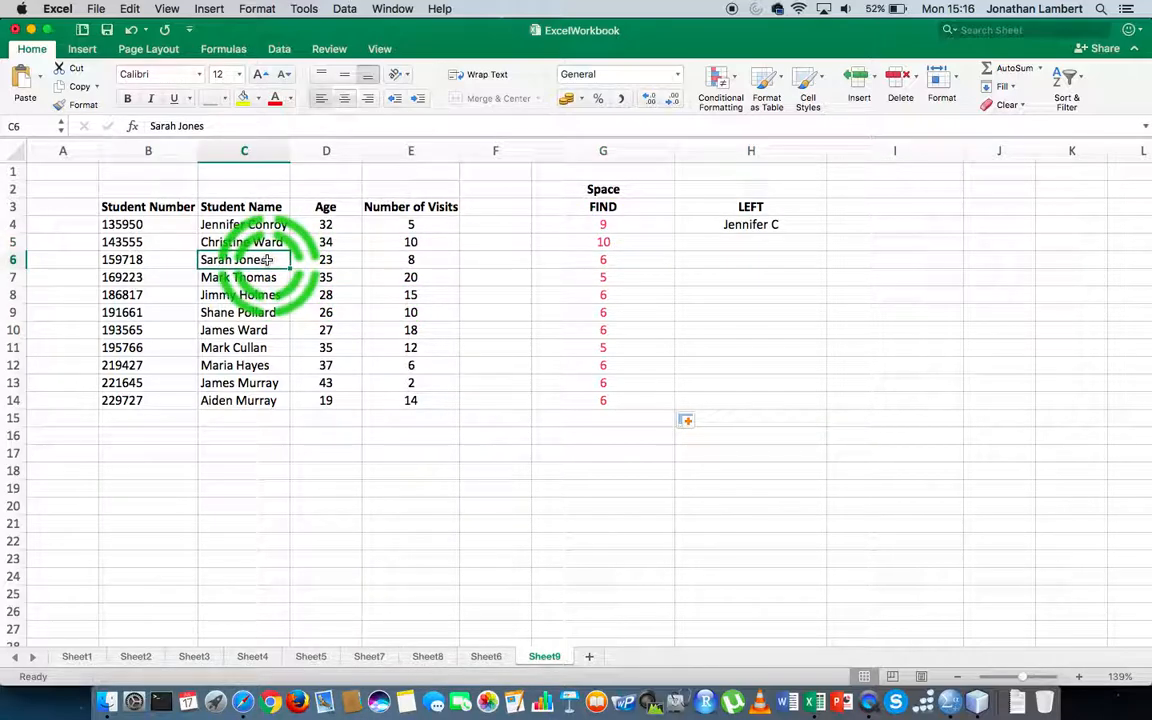
left_click(605, 259)
left_click(606, 277)
left_click(606, 295)
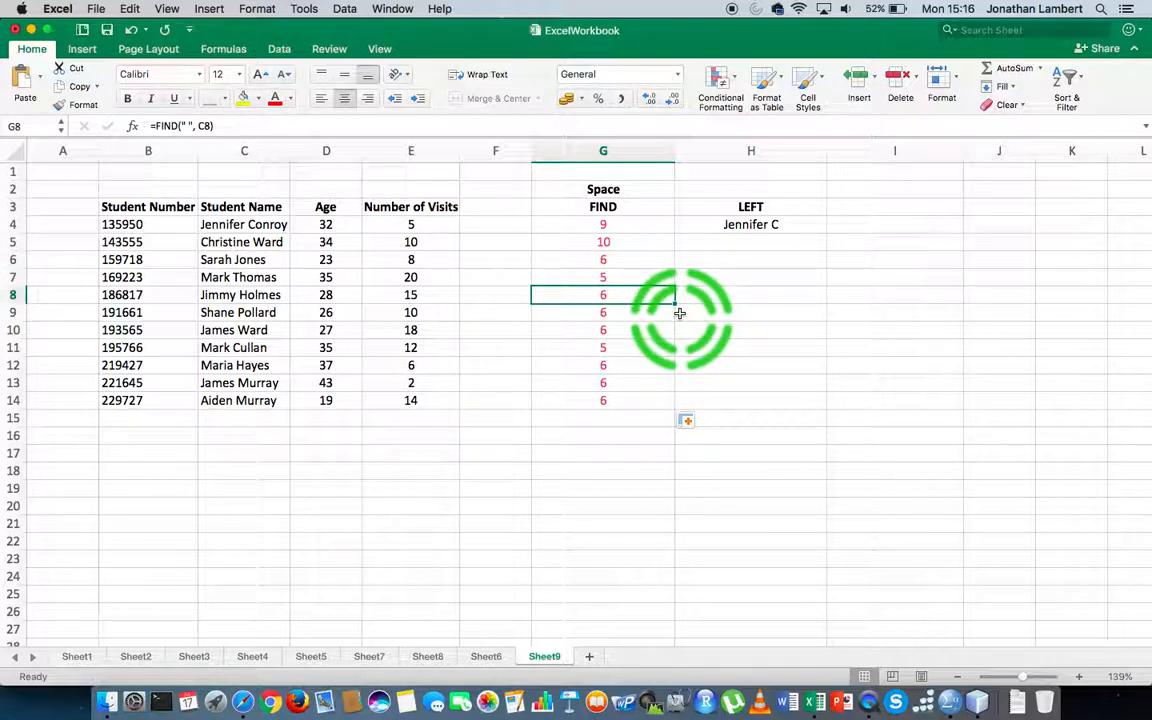
- Replace the formula in H4 with =LEFT(C4, G4-1) and fill it down through H14
left_click(775, 225)
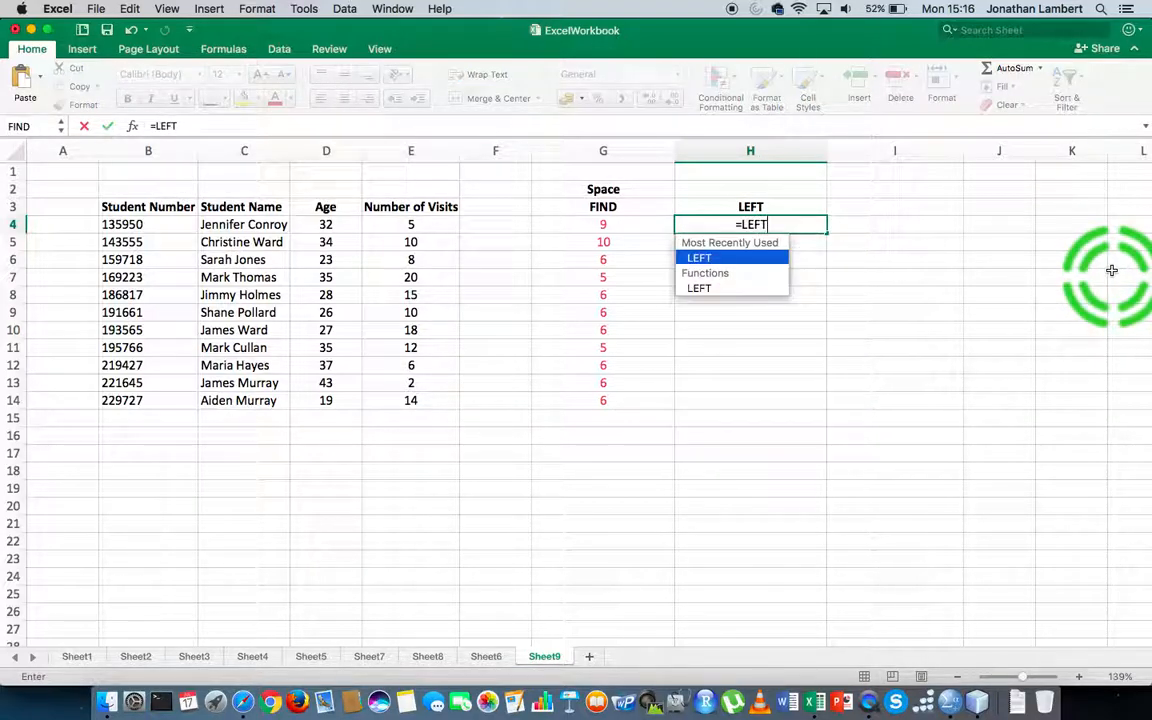
type("(")
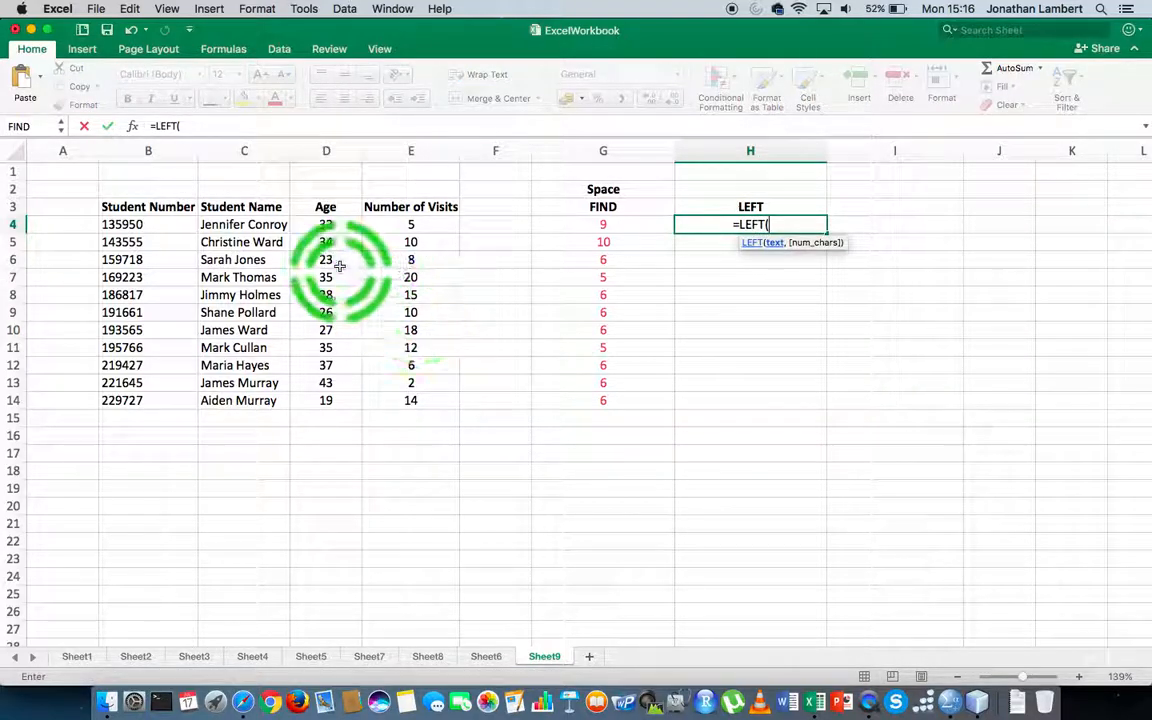
left_click(252, 225)
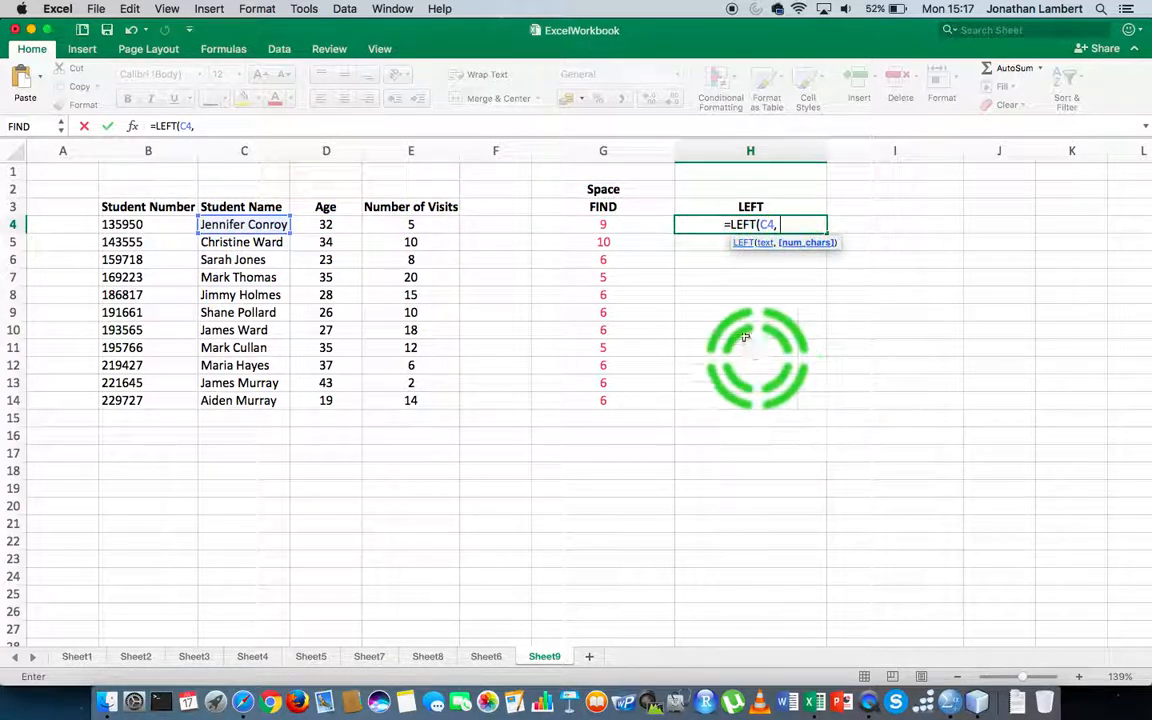
left_click(608, 225)
type("-")
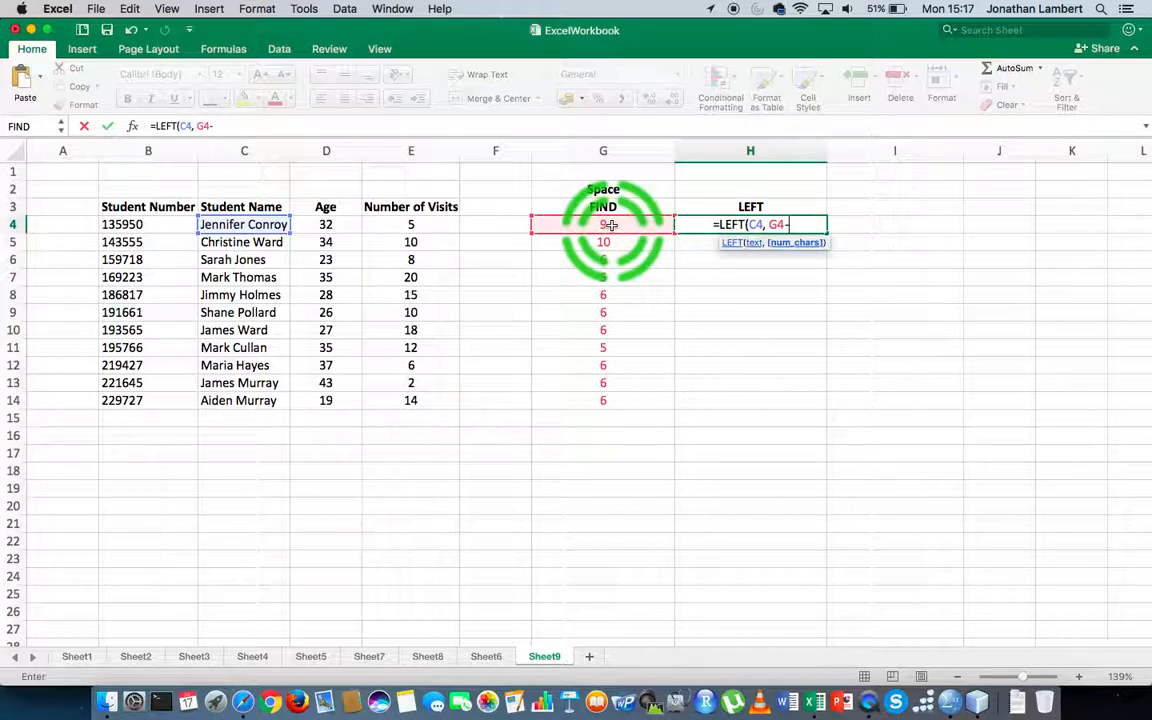
type("1")
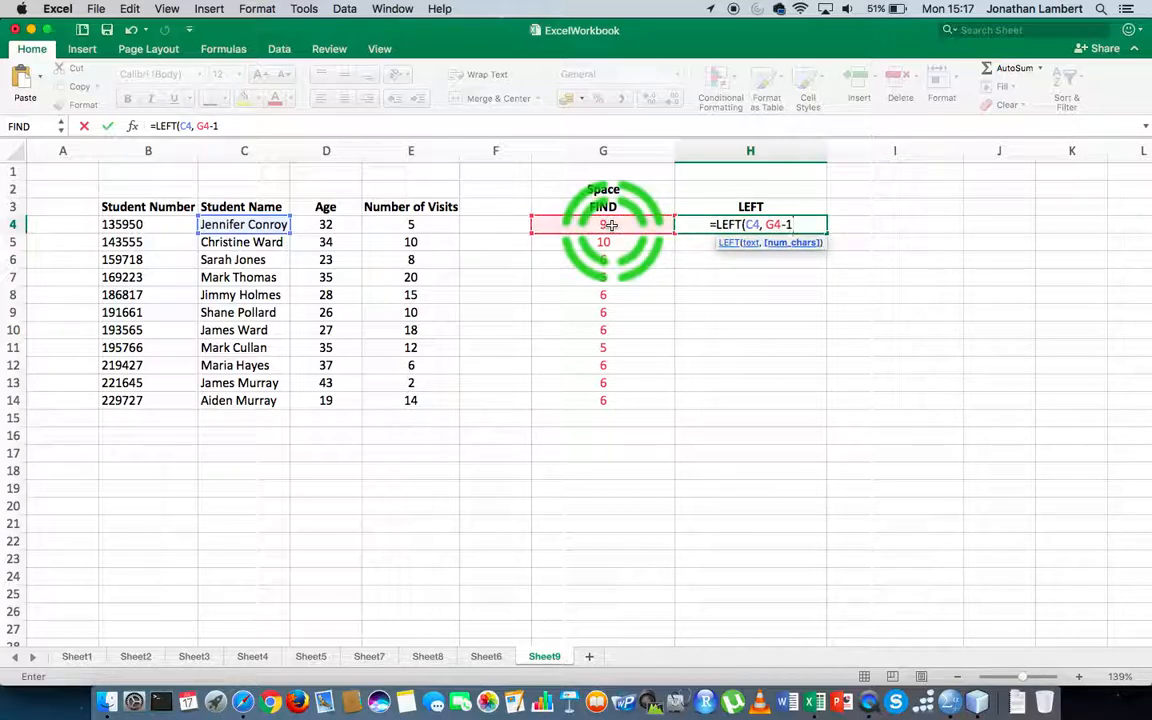
type(")")
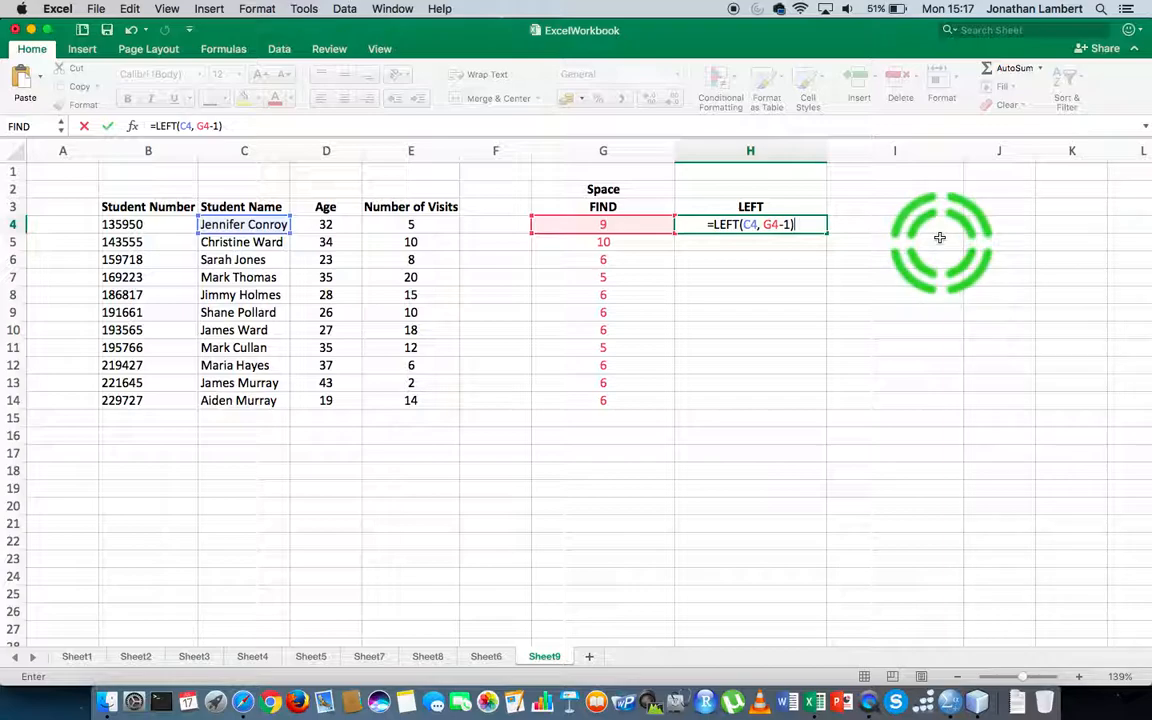
key("Return")
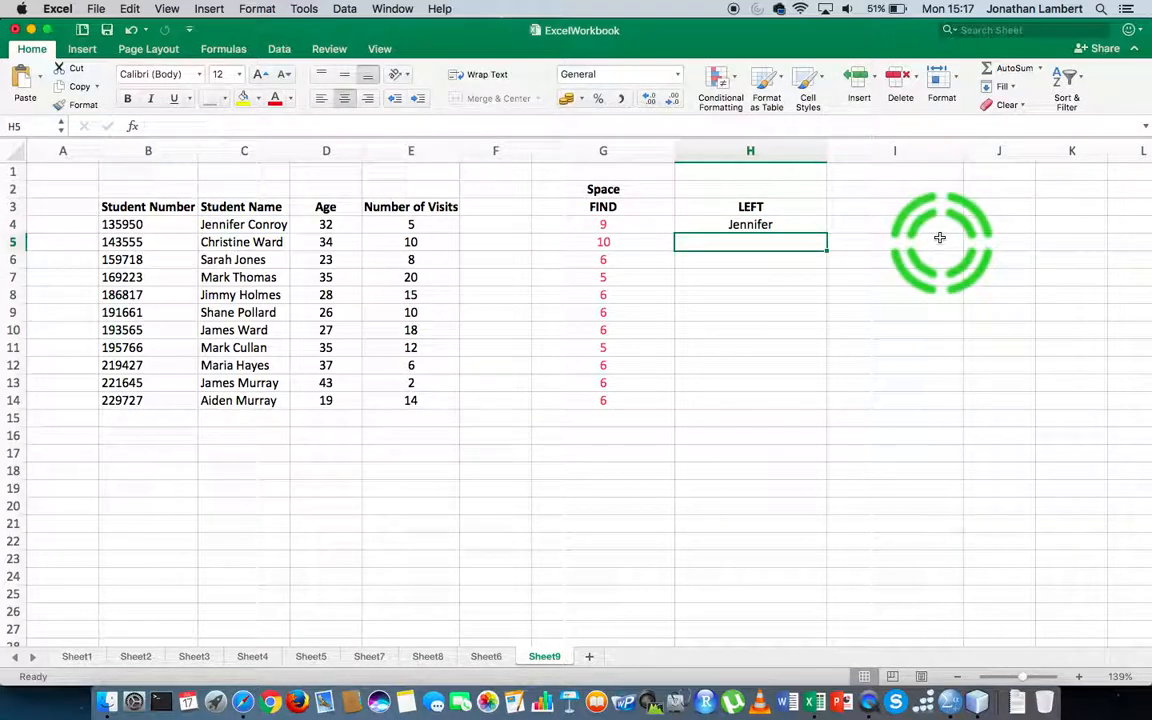
key("Up")
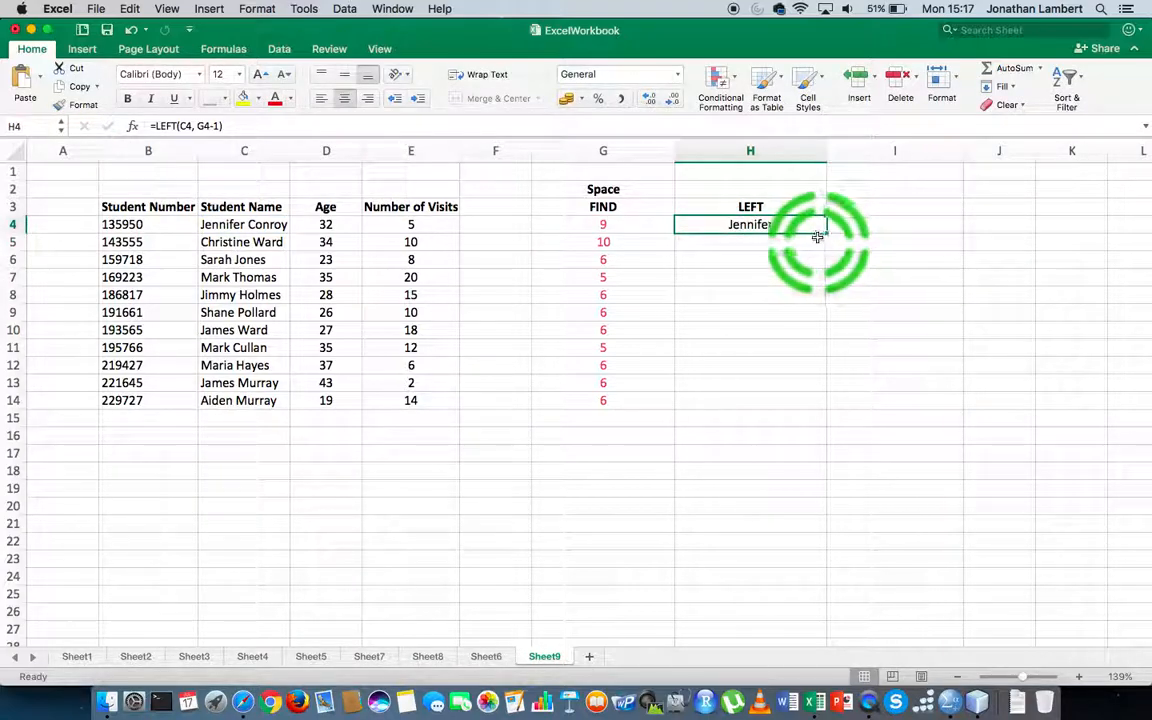
left_click_drag(826, 232, 826, 404)
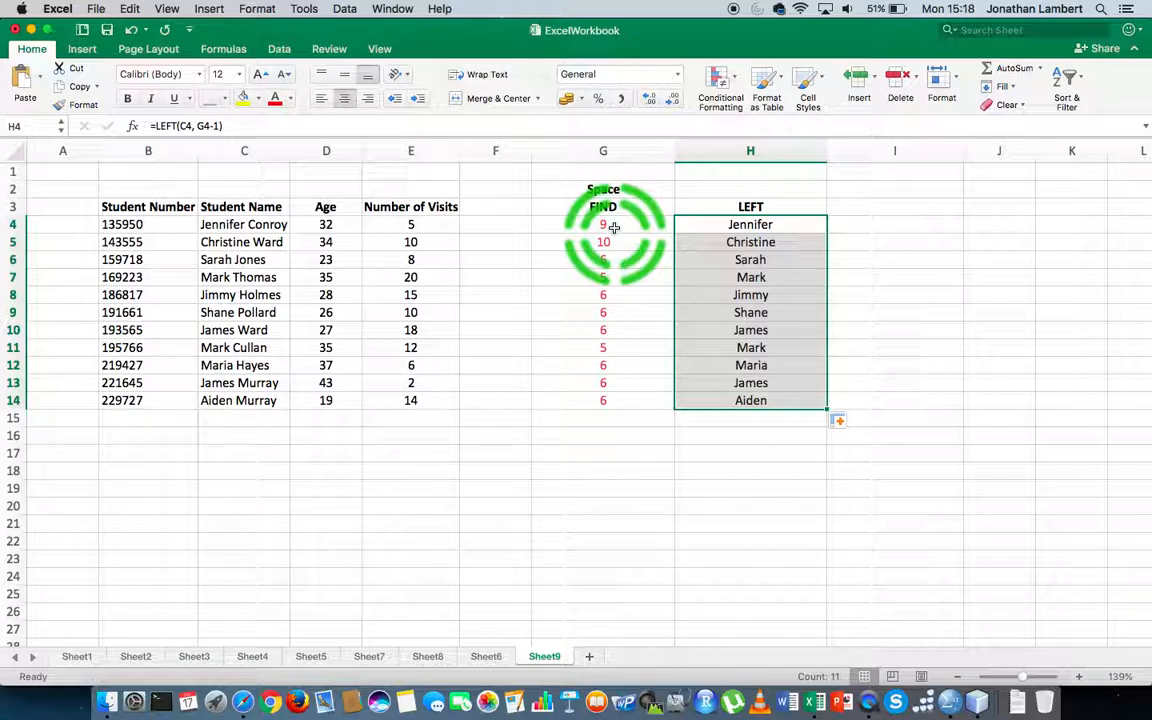
- Examine the text and character-count arguments of the LEFT formula in H4, leaving the formula as it is
left_click(737, 222)
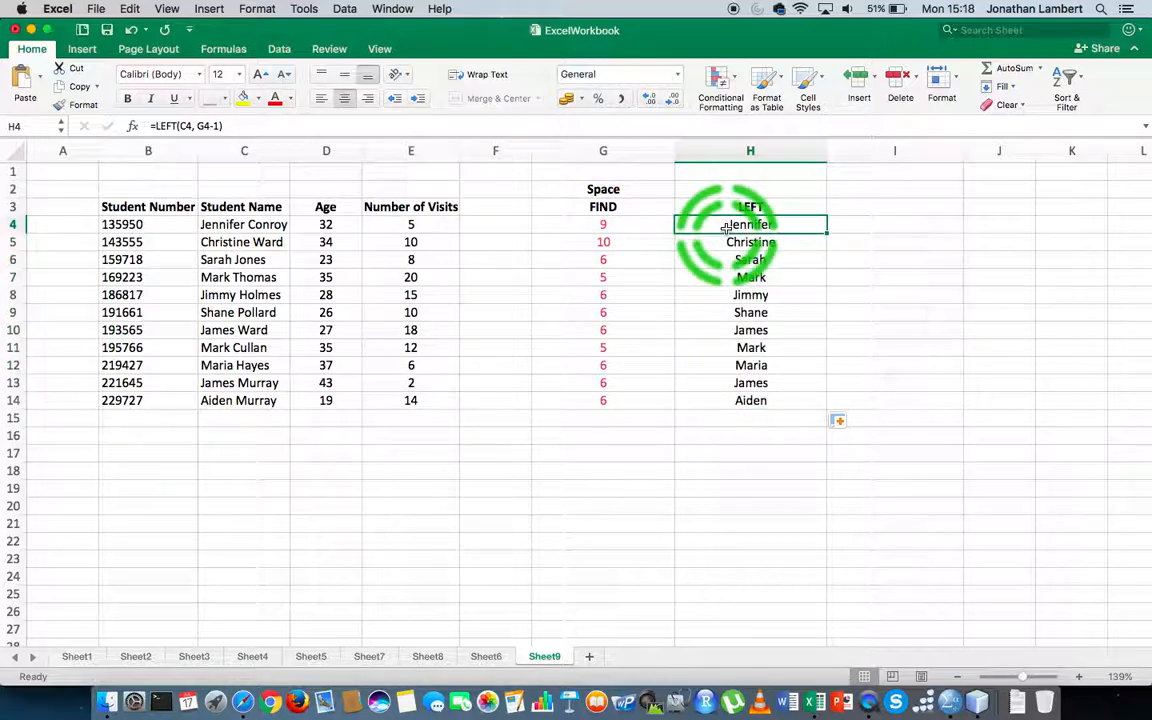
double_click(735, 218)
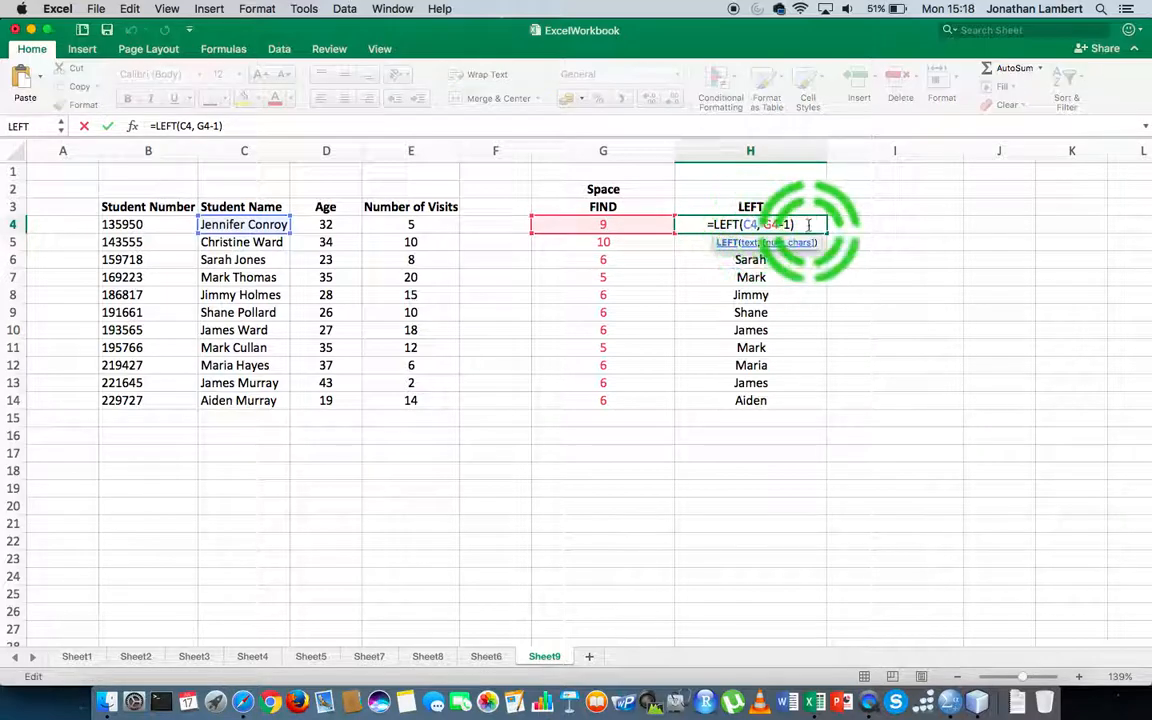
left_click(756, 224)
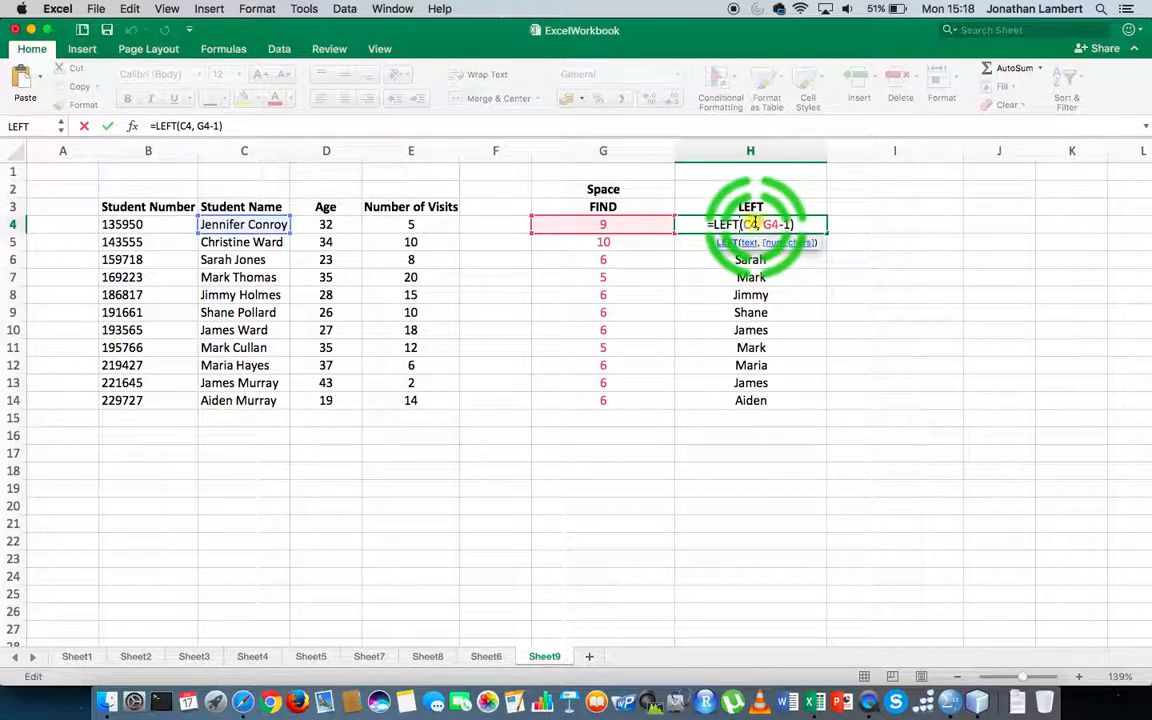
left_click(262, 222)
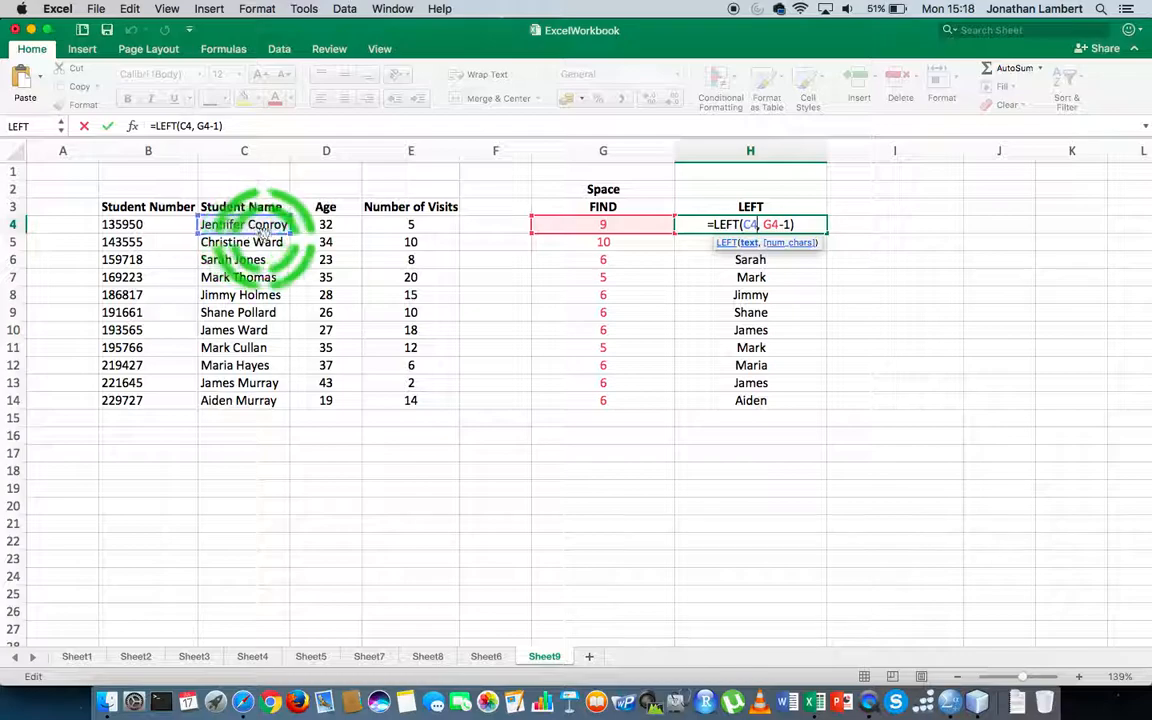
key("Return")
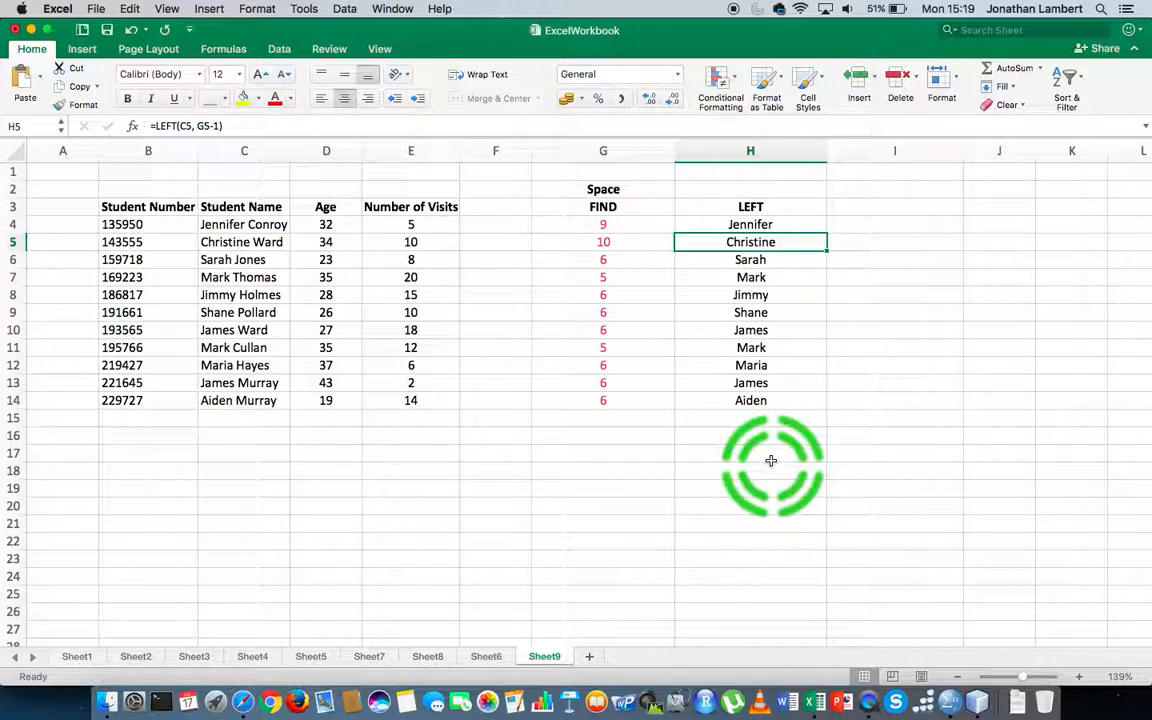
right_click(868, 702)
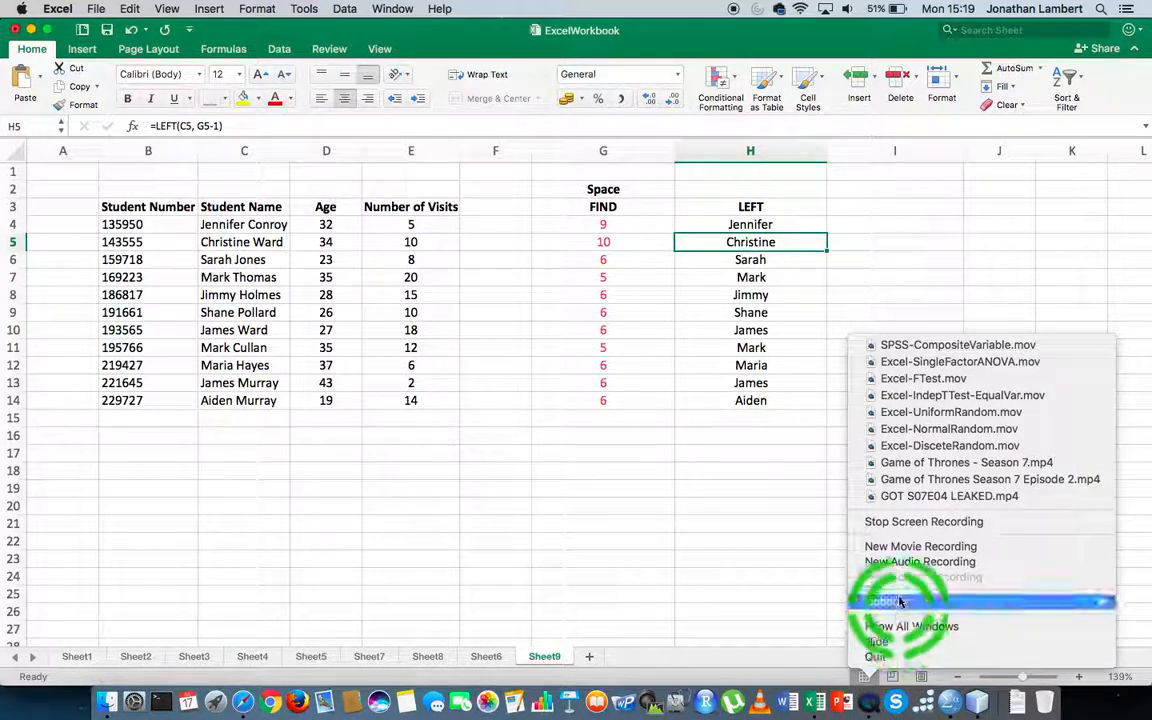